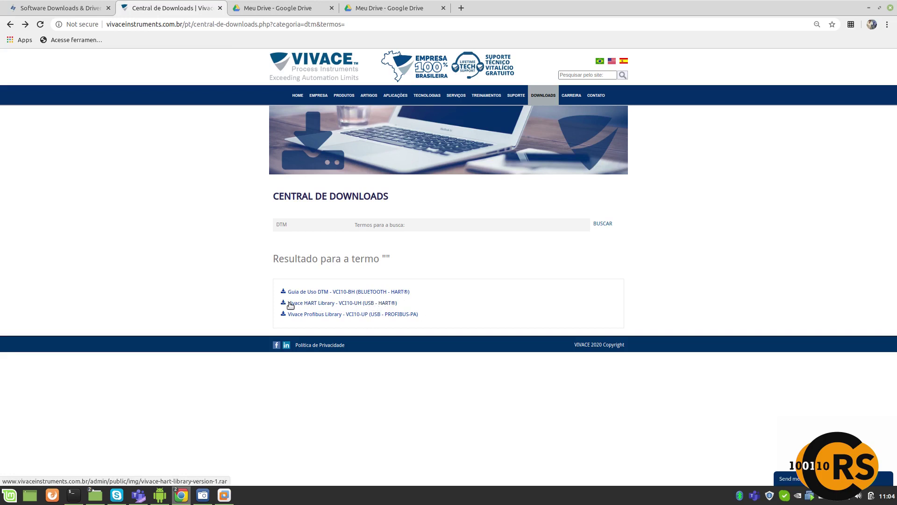
Step: Show Emerson's downloads page at the Rosemount 2051 Rev 3 HART DTM install kit (12.0 MB)
left_click(46, 10)
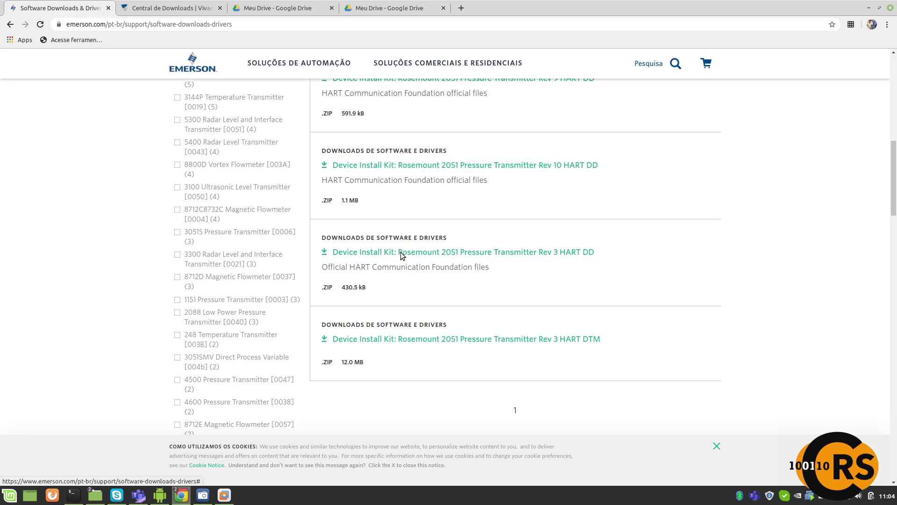
left_click_drag(894, 176, 894, 195)
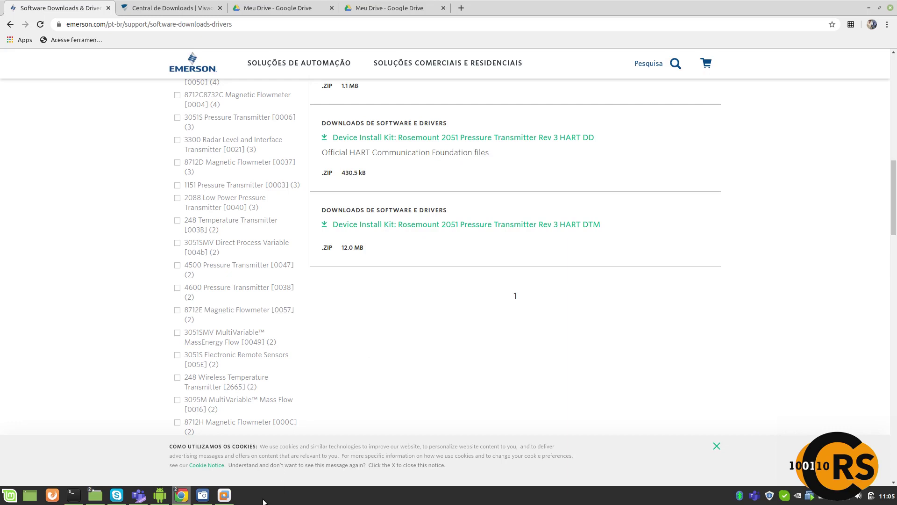
Step: In the Windows 7 VM, minimize the Vivace HART Library and Emerson 2051 DTM folders
left_click(225, 495)
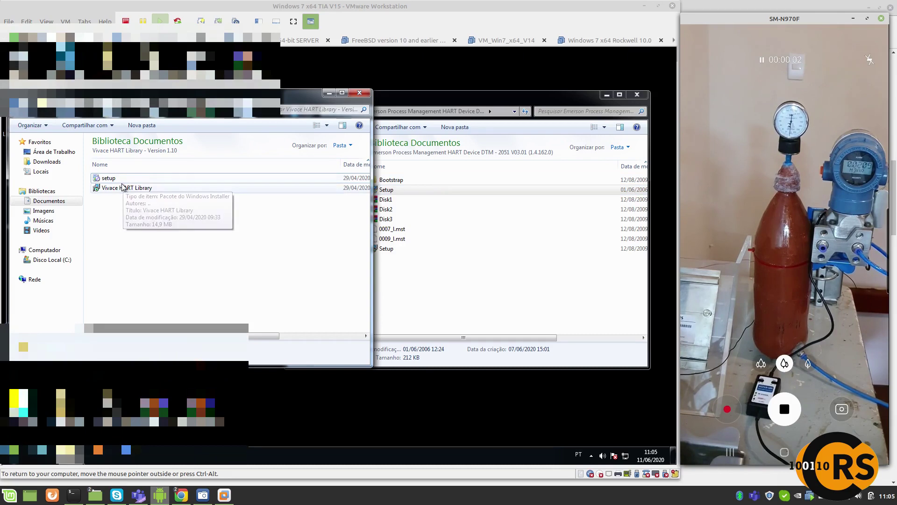
left_click(439, 268)
left_click(234, 256)
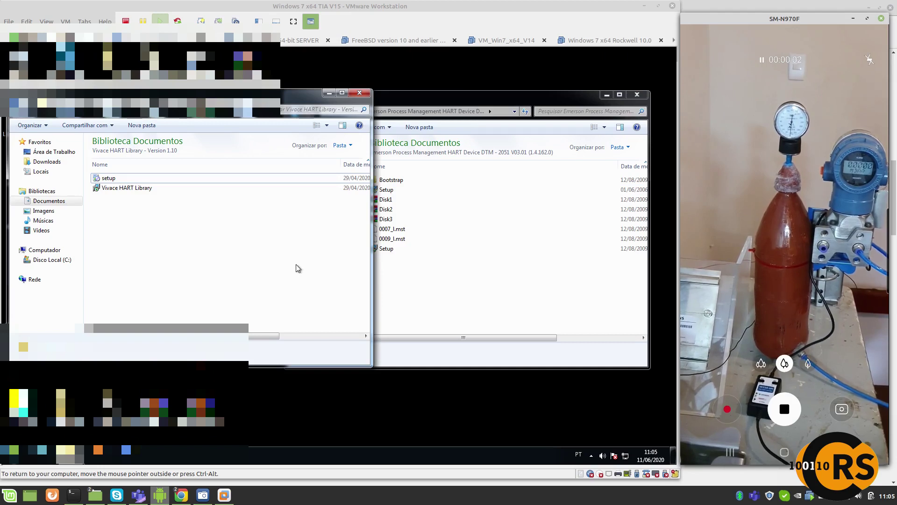
left_click(329, 93)
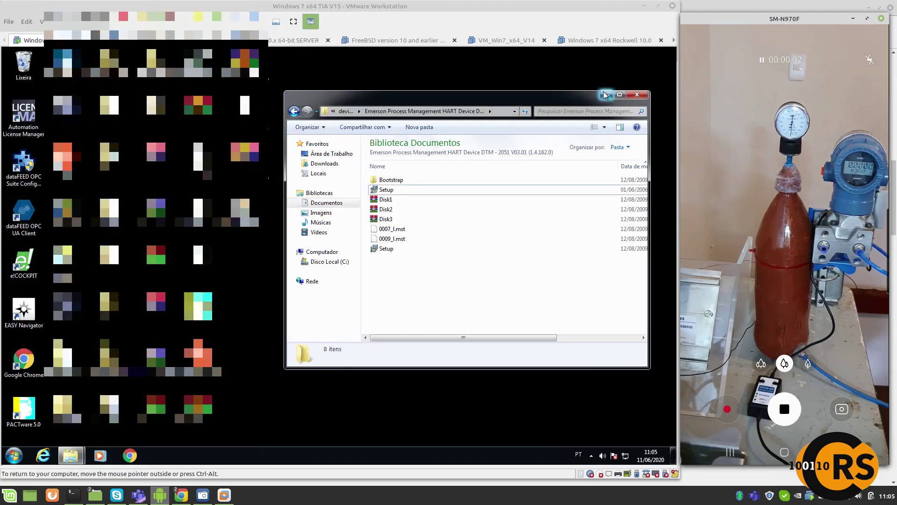
left_click(605, 95)
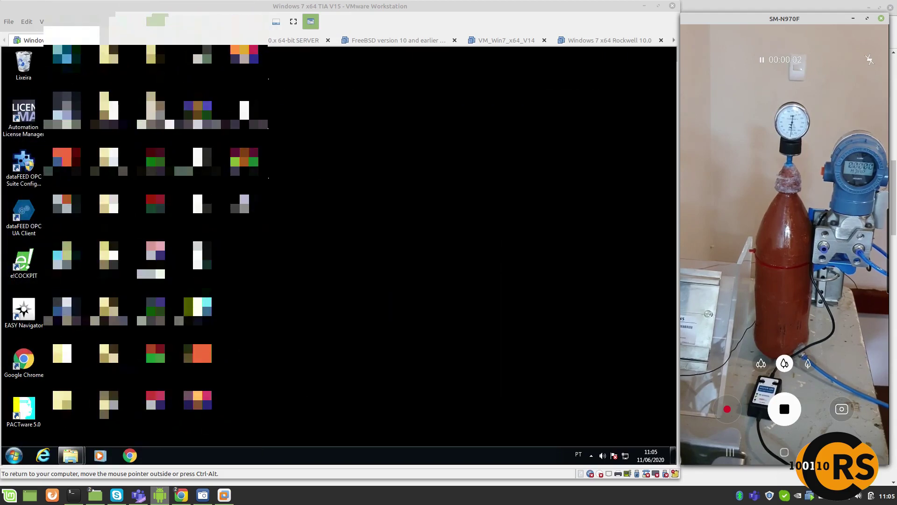
Step: Launch PACTware 5.0 and regenerate the instrument catalog, confirming with Sim
double_click(20, 405)
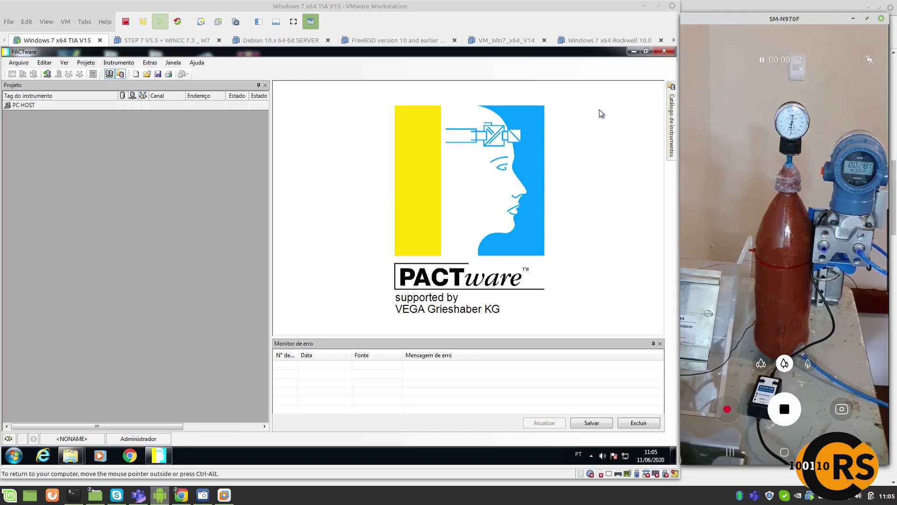
mouse_move(672, 116)
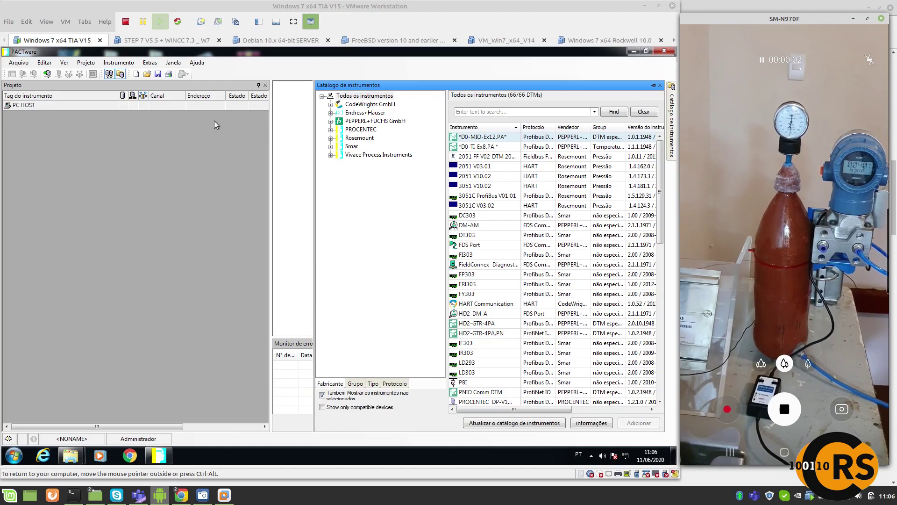
left_click(64, 63)
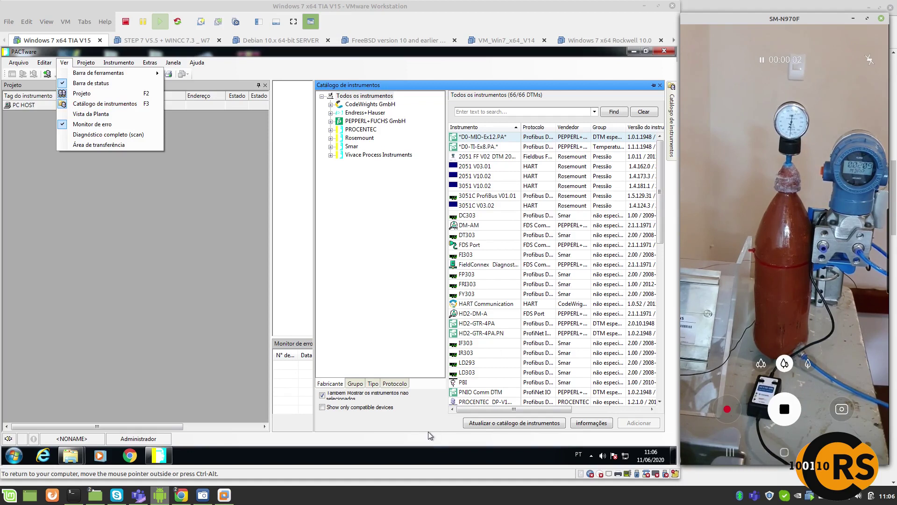
left_click(495, 425)
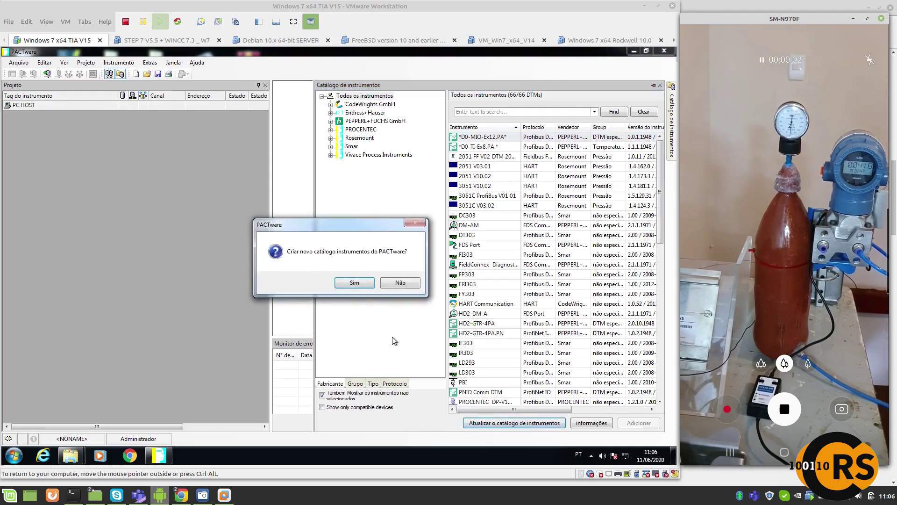
left_click(347, 283)
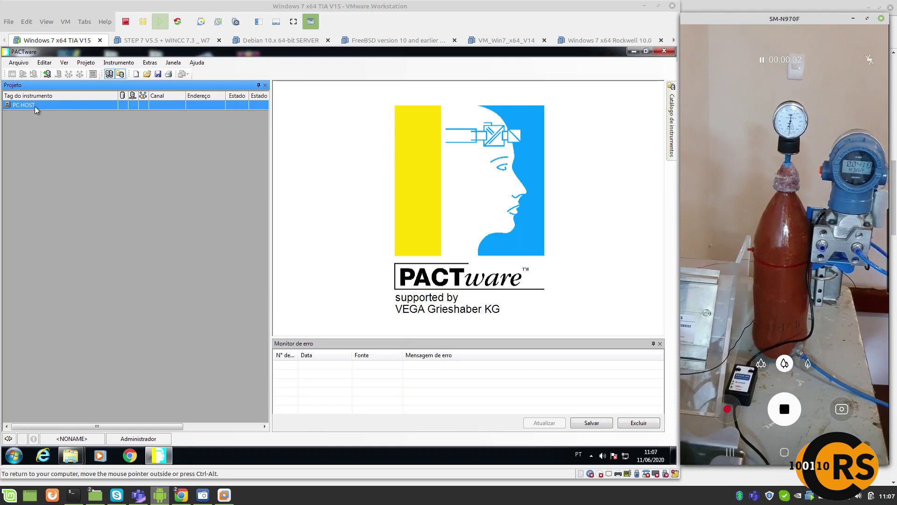
Step: Add a HART Communication driver under PC HOST
right_click(35, 105)
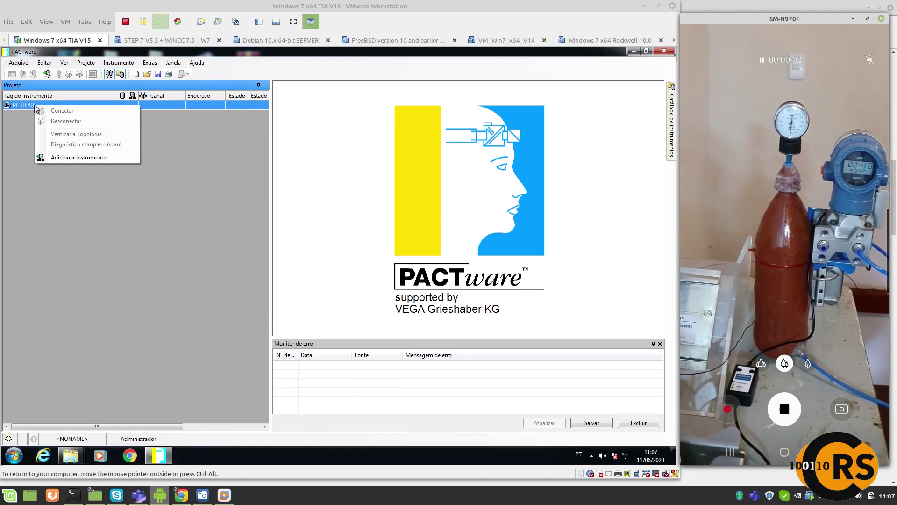
left_click(78, 158)
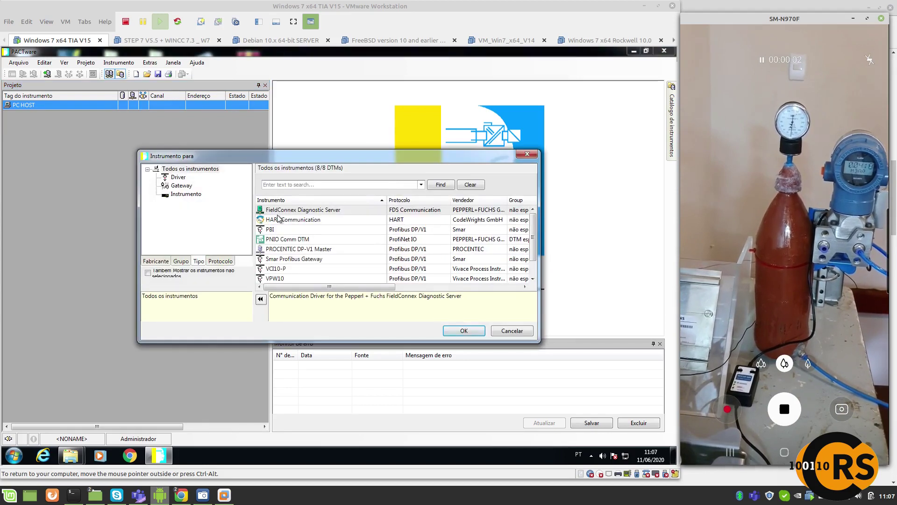
left_click(292, 220)
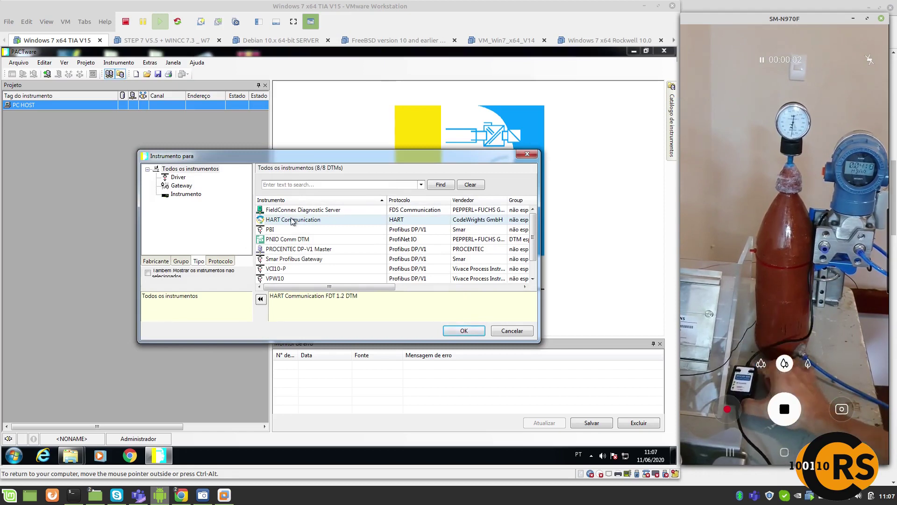
left_click(466, 332)
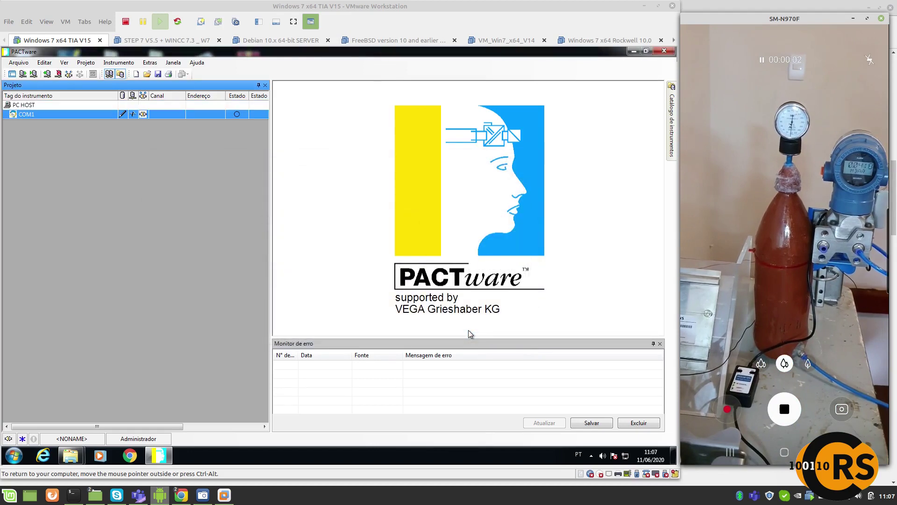
Step: Set the HART driver's serial interface from COM1 to COM5 and apply it
double_click(43, 118)
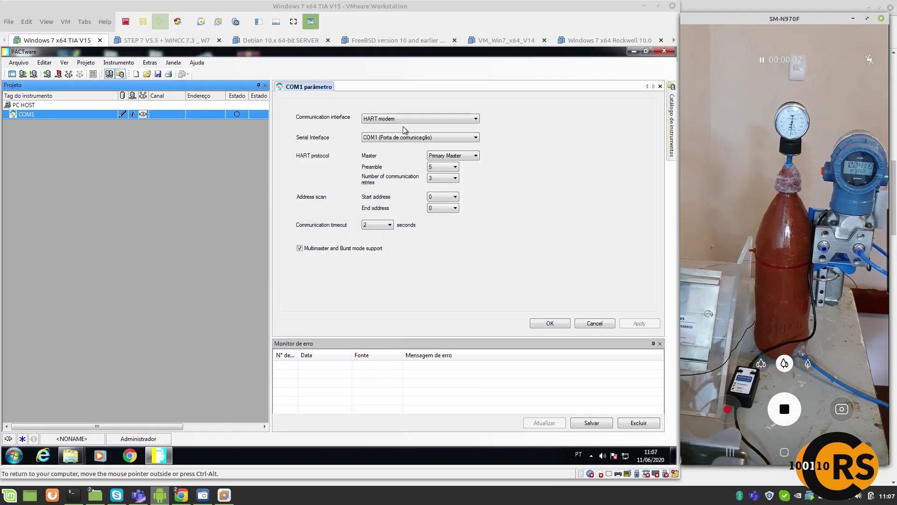
left_click(434, 139)
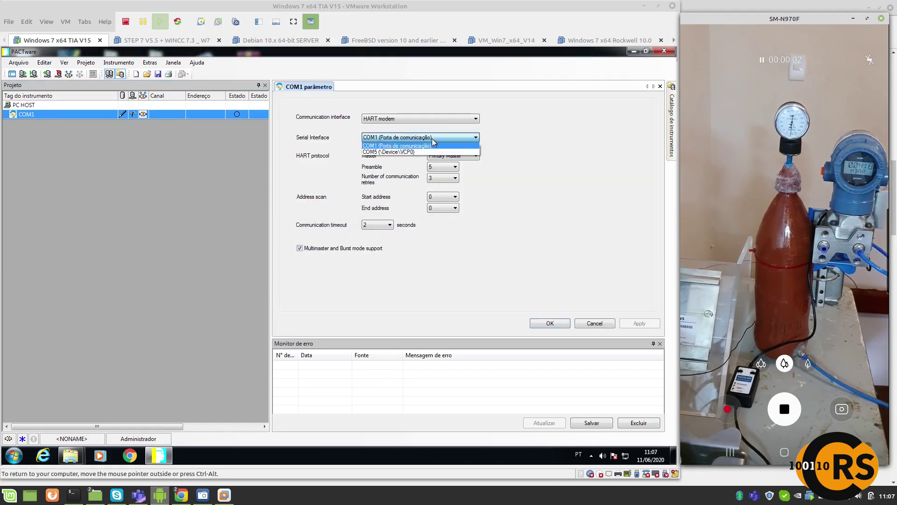
left_click(379, 152)
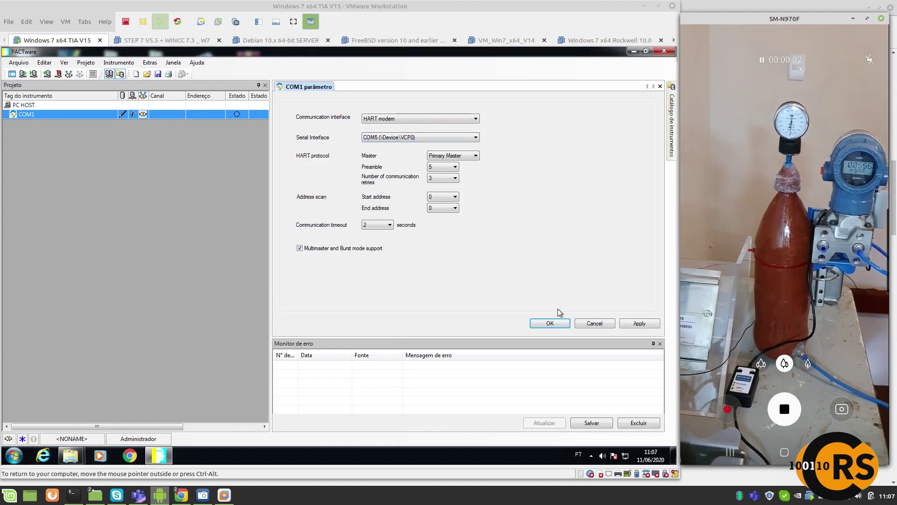
left_click(551, 323)
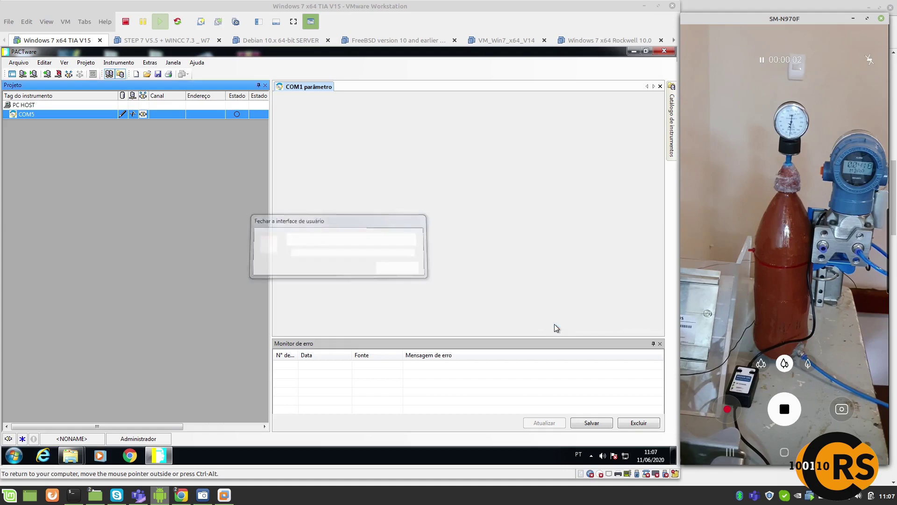
left_click(53, 116)
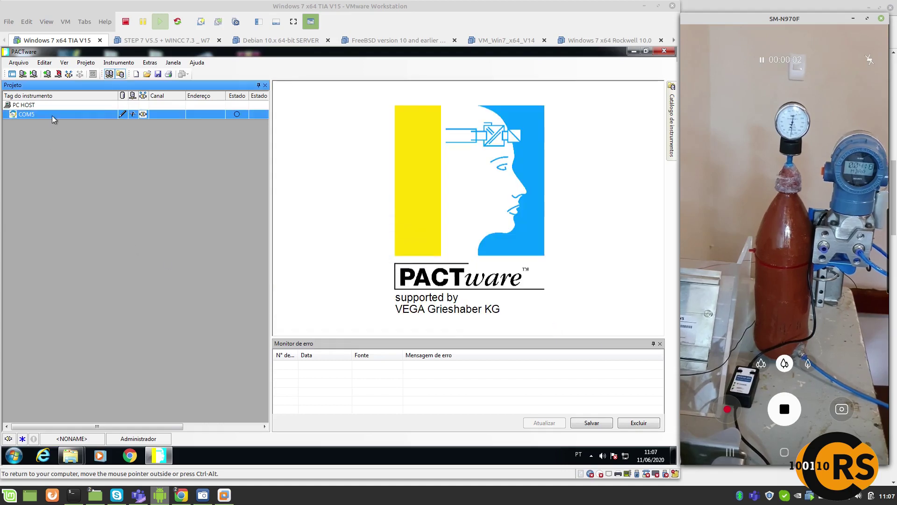
Step: Add the Rosemount 2051 V03.01 transmitter as a field device under COM5
right_click(53, 115)
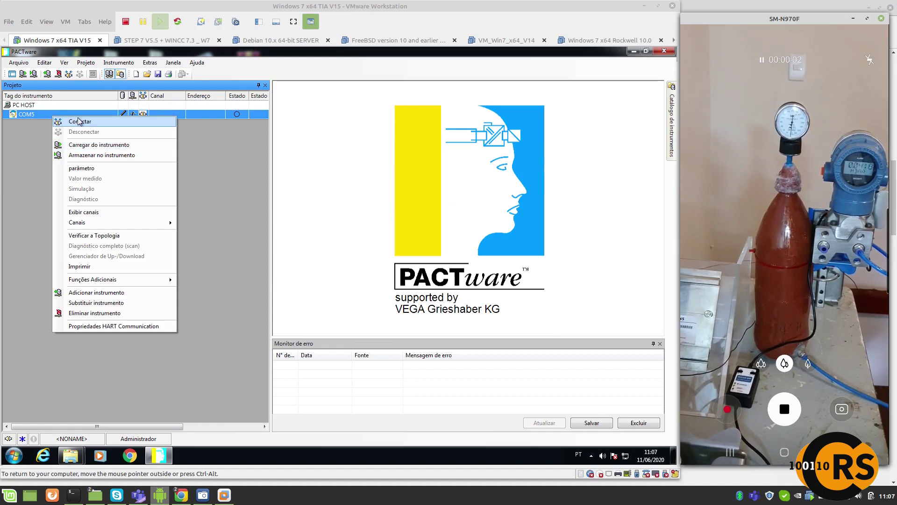
left_click(104, 297)
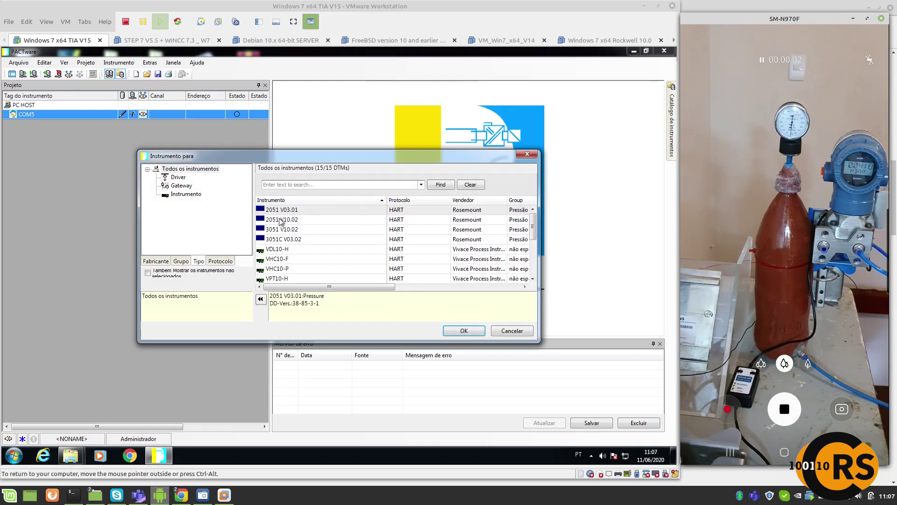
mouse_move(537, 225)
left_mouse_down()
mouse_move(536, 255)
mouse_move(537, 240)
left_mouse_up()
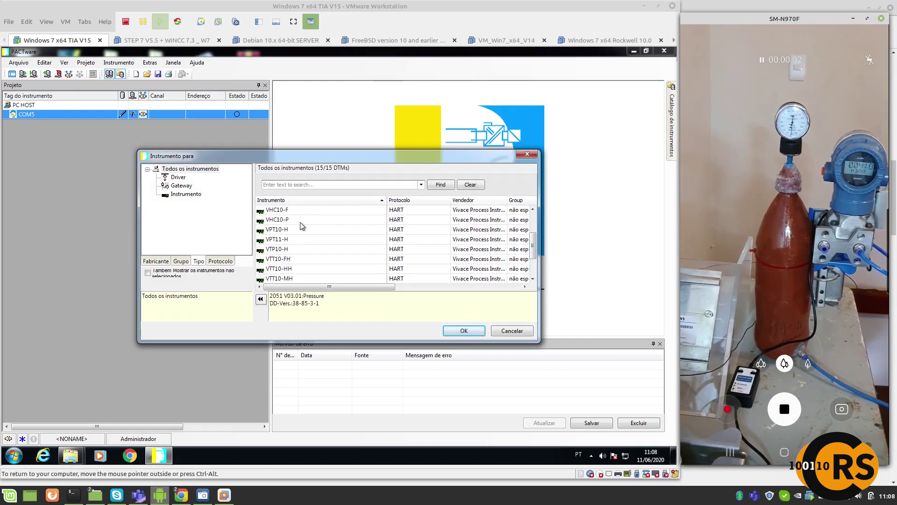
left_click(533, 209)
left_click(532, 209)
left_click(533, 210)
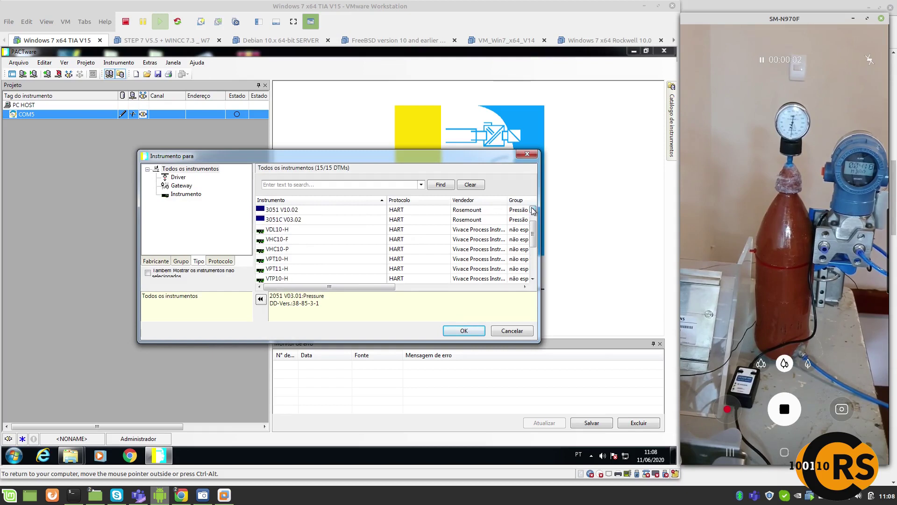
left_click(533, 210)
left_click(533, 209)
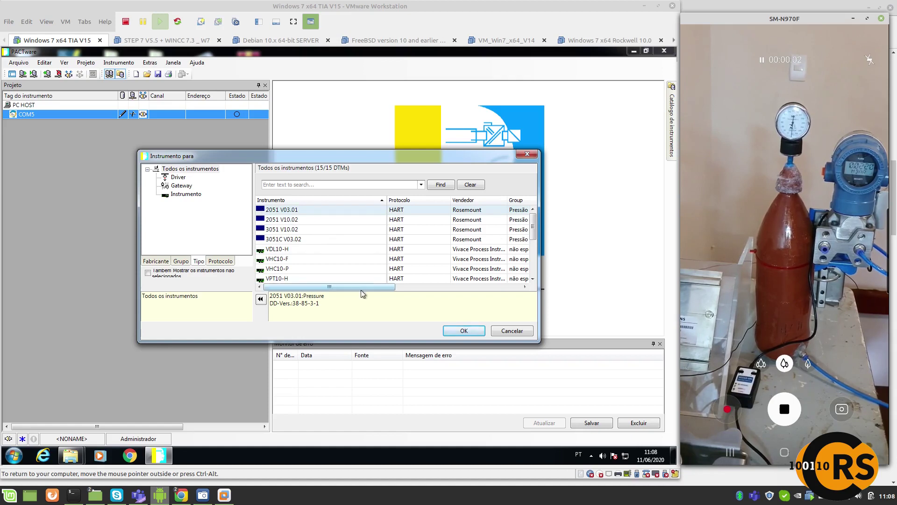
left_click(464, 331)
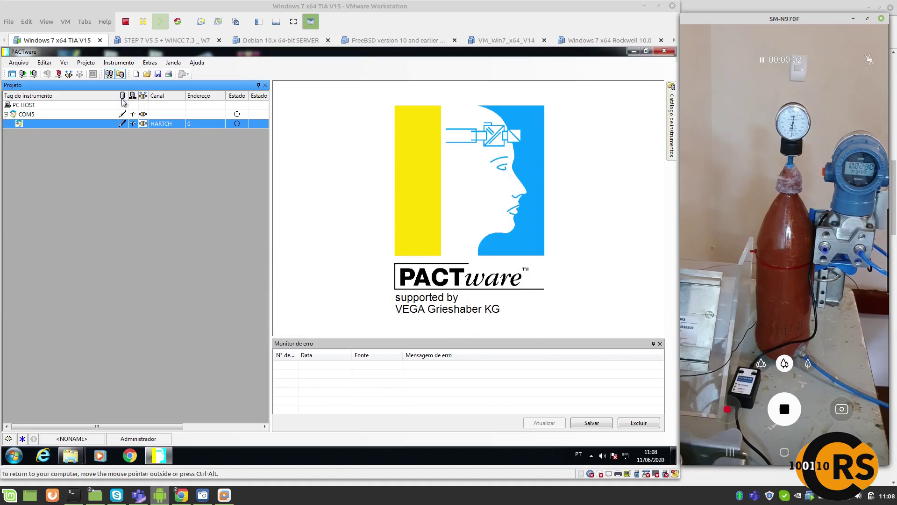
Step: Connect the COM5 HART modem and then the 2051 transmitter online
right_click(145, 114)
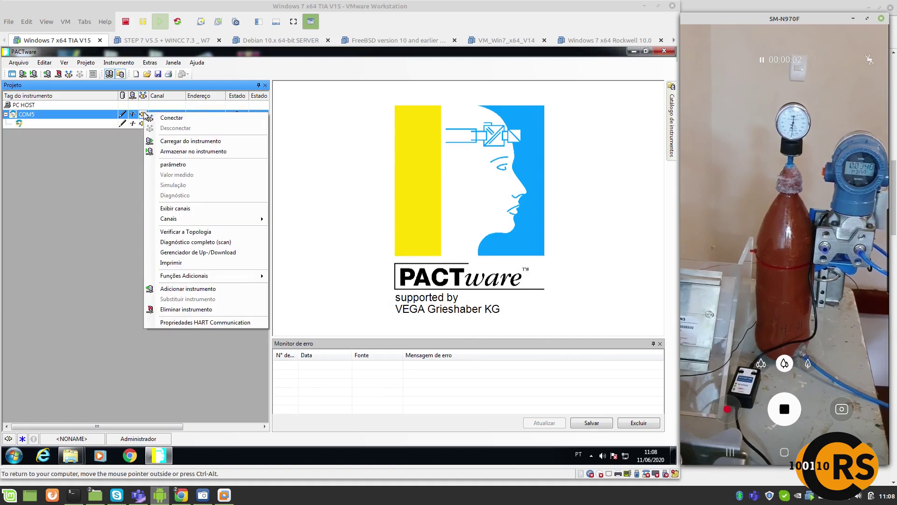
left_click(163, 118)
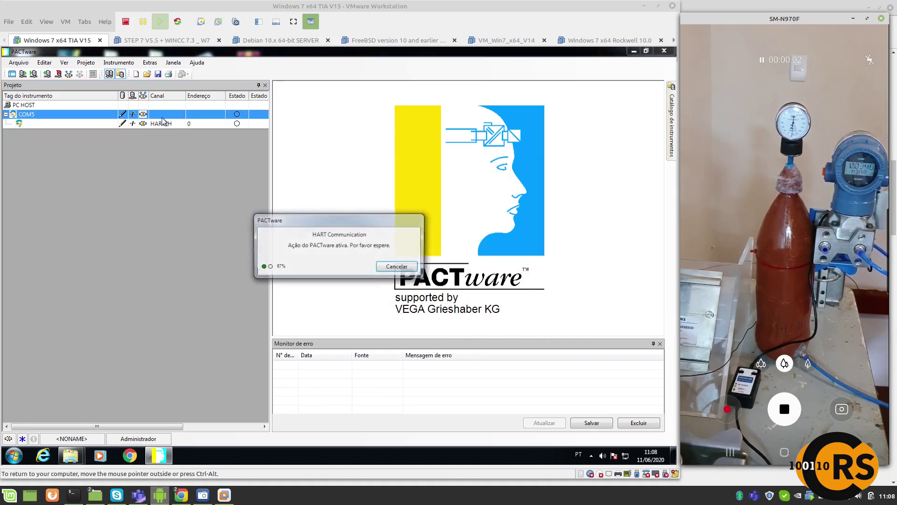
left_click(146, 123)
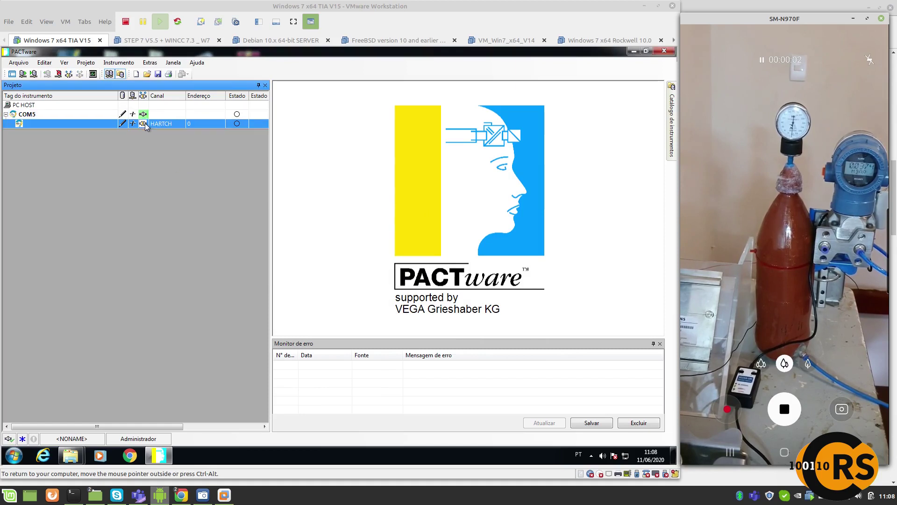
right_click(144, 123)
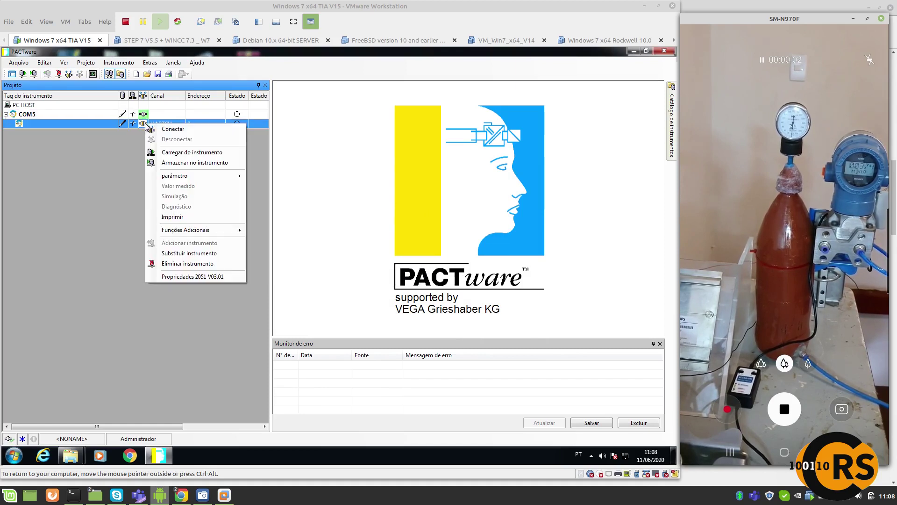
left_click(174, 126)
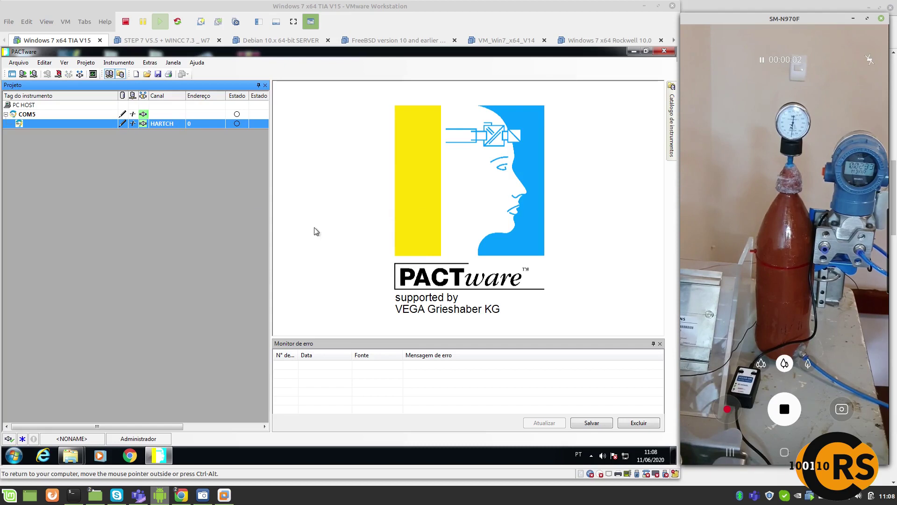
Step: Open the transmitter's online parameterization showing 129.5 mbar, 8.615 mA and 0.0–450.0 mbar range
double_click(88, 125)
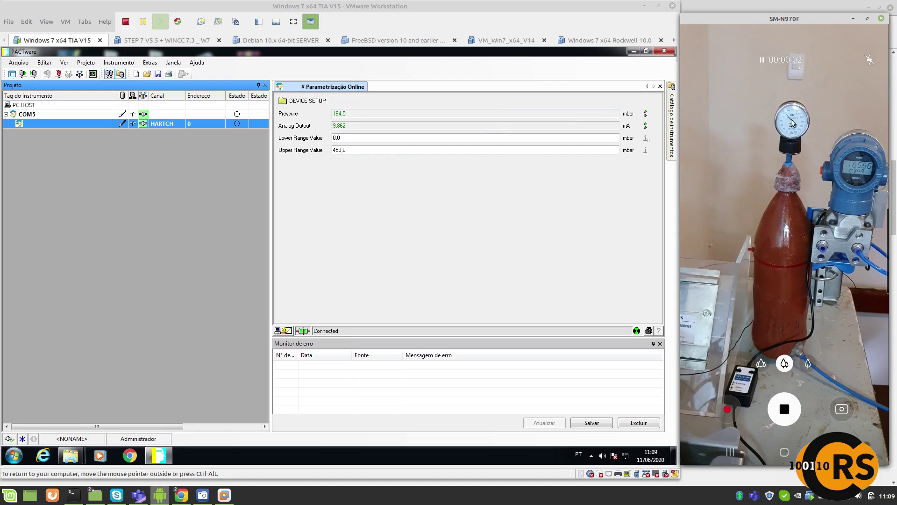
key("F3")
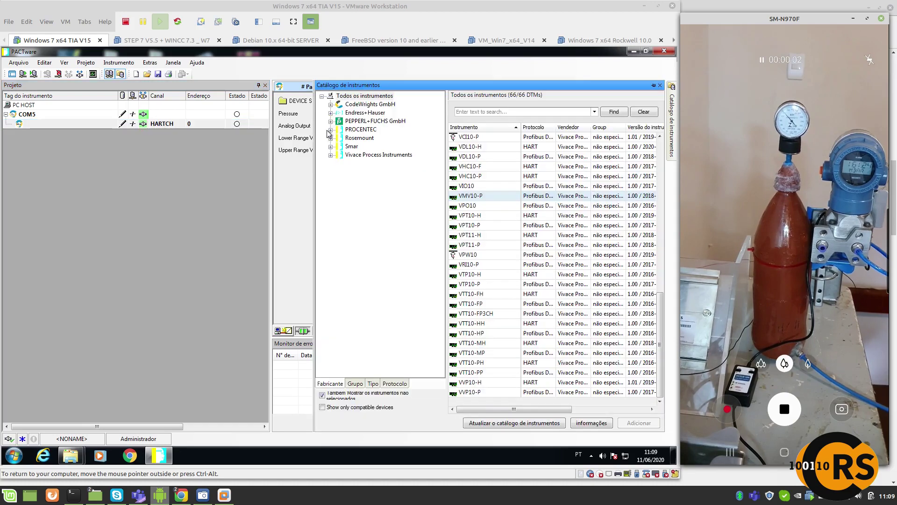
left_click(296, 202)
left_click(307, 101)
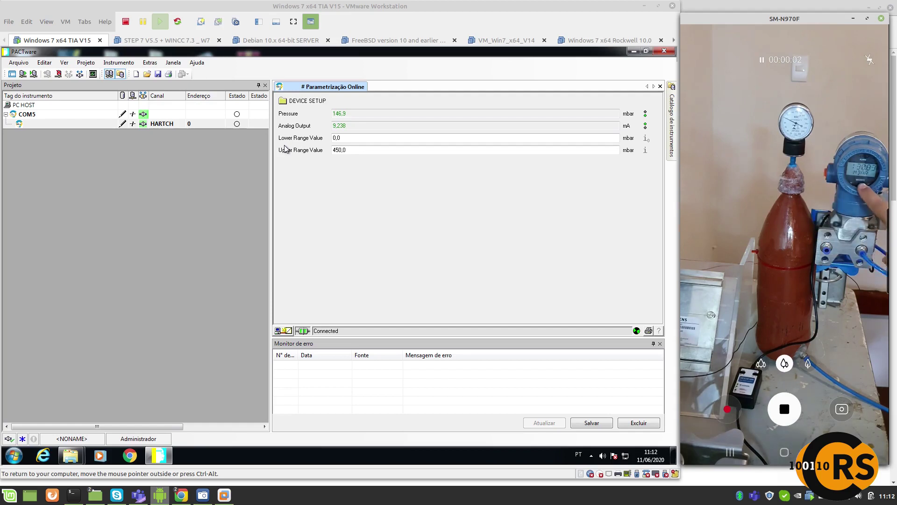
Step: In Device Setup > Basic Set Up, change the unit to mmHg and accept the warning
left_click(299, 101)
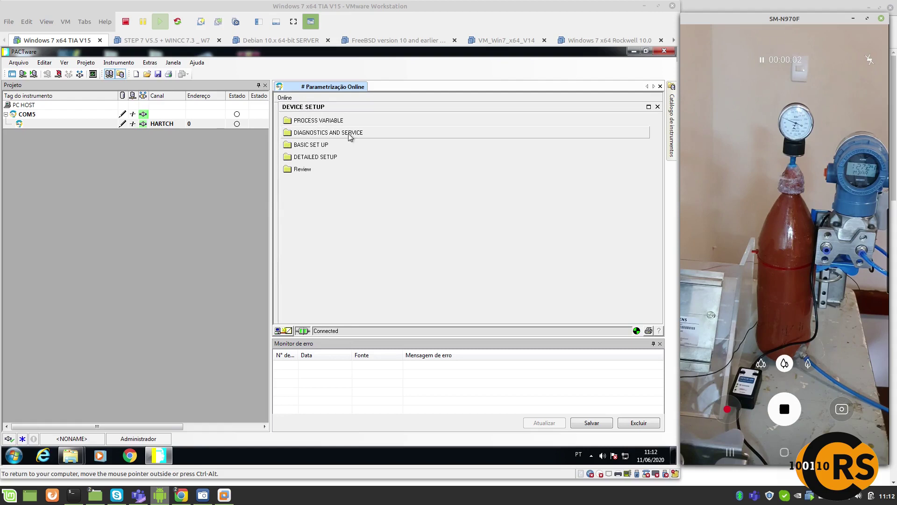
left_click(323, 145)
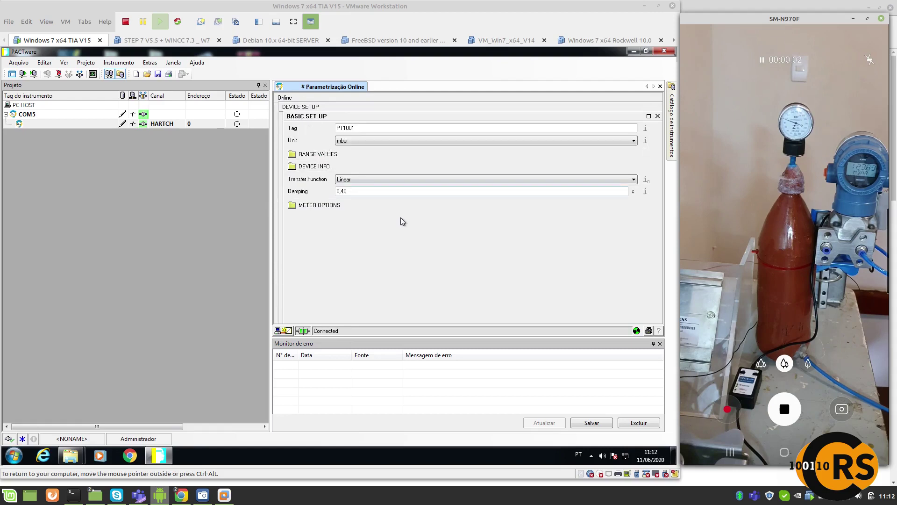
left_click(341, 141)
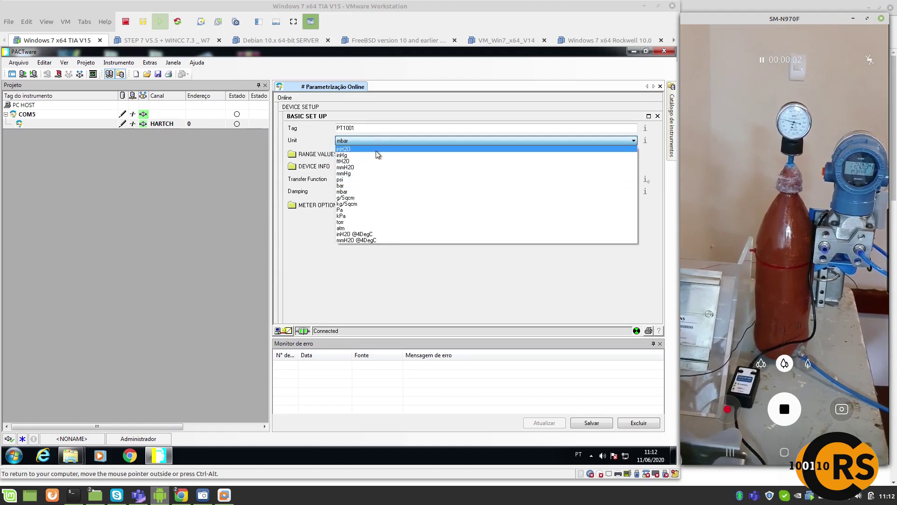
left_click(374, 173)
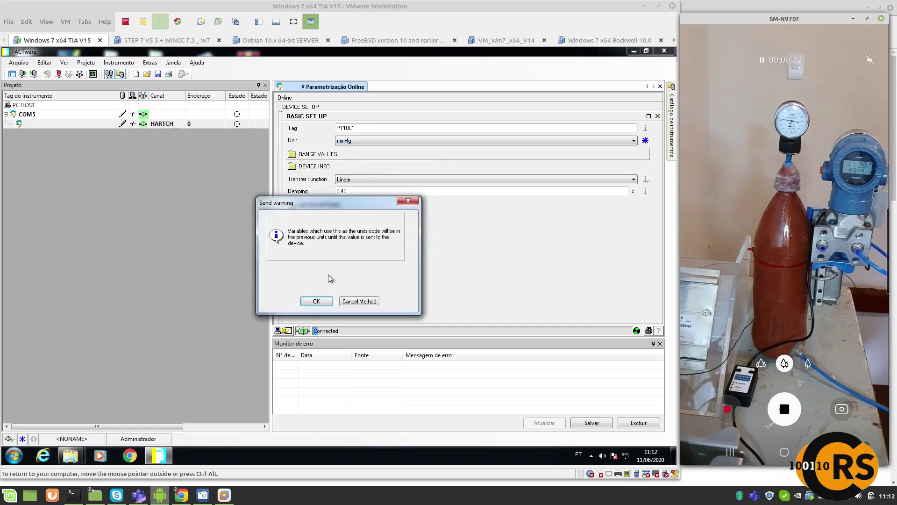
left_click(318, 301)
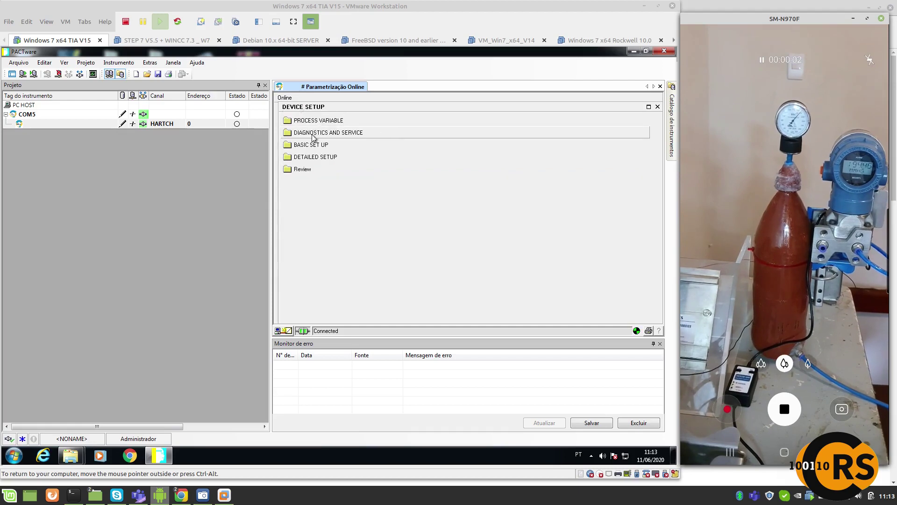
Step: Switch the Basic Set Up unit back to mbar, accept the warning, then open Review
left_click(301, 121)
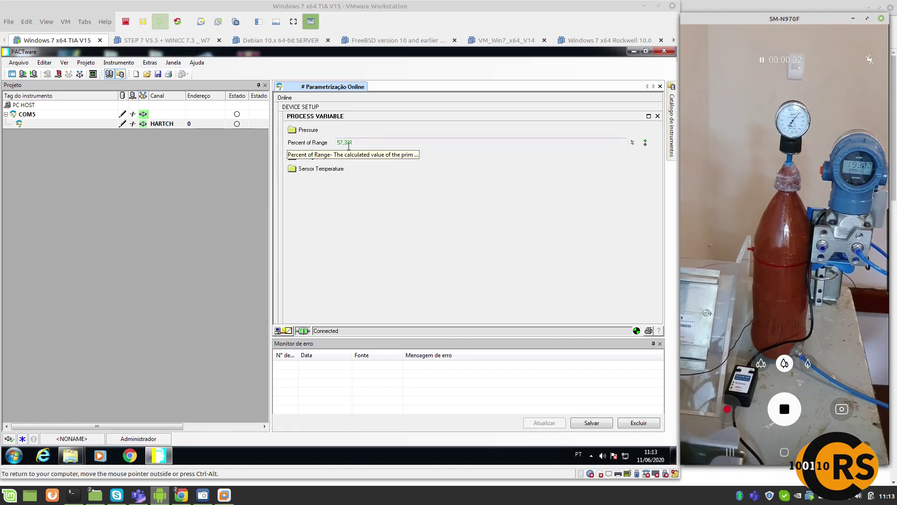
left_click(301, 107)
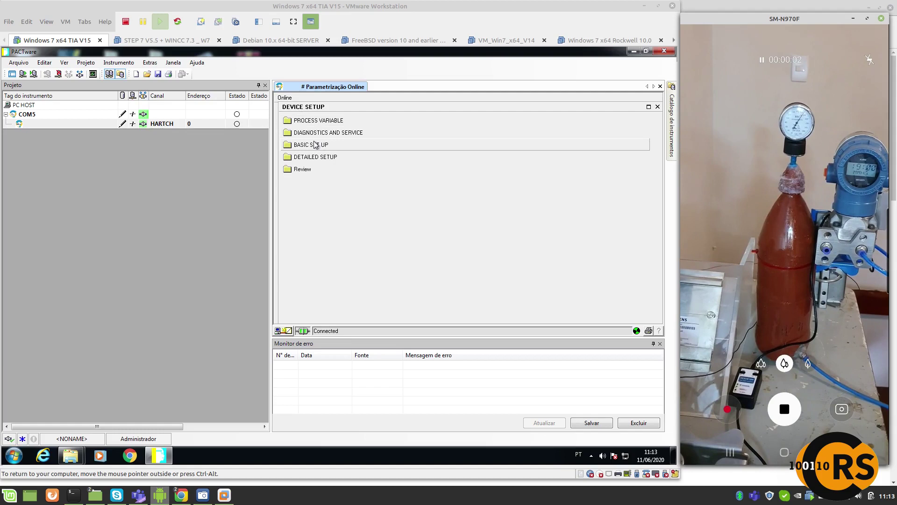
left_click(320, 145)
left_click(392, 139)
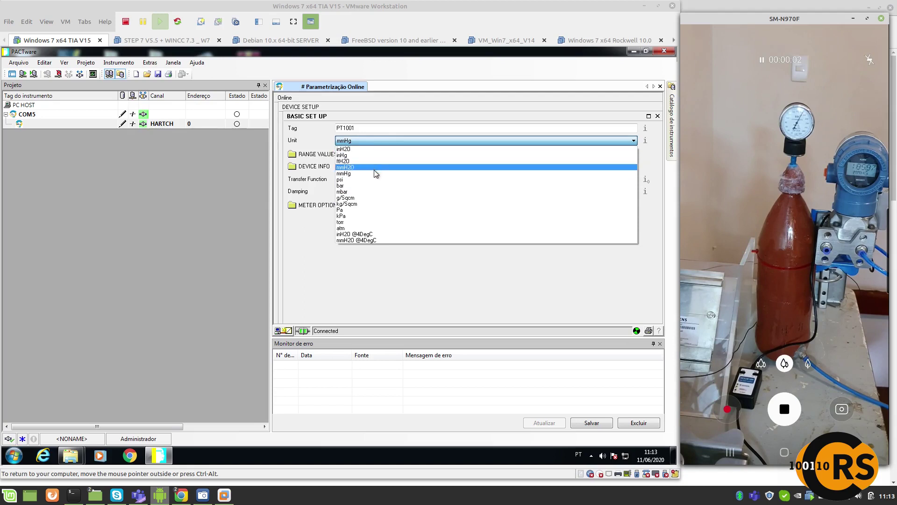
left_click(372, 191)
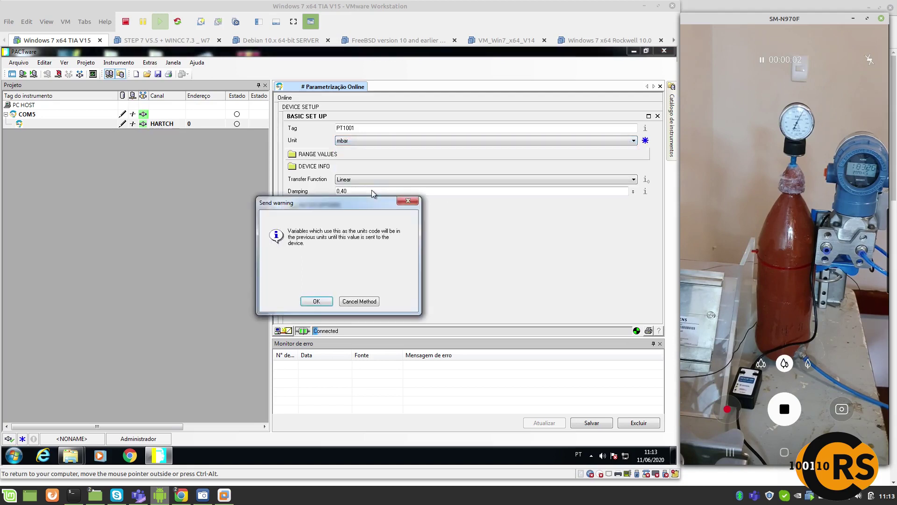
left_click(314, 302)
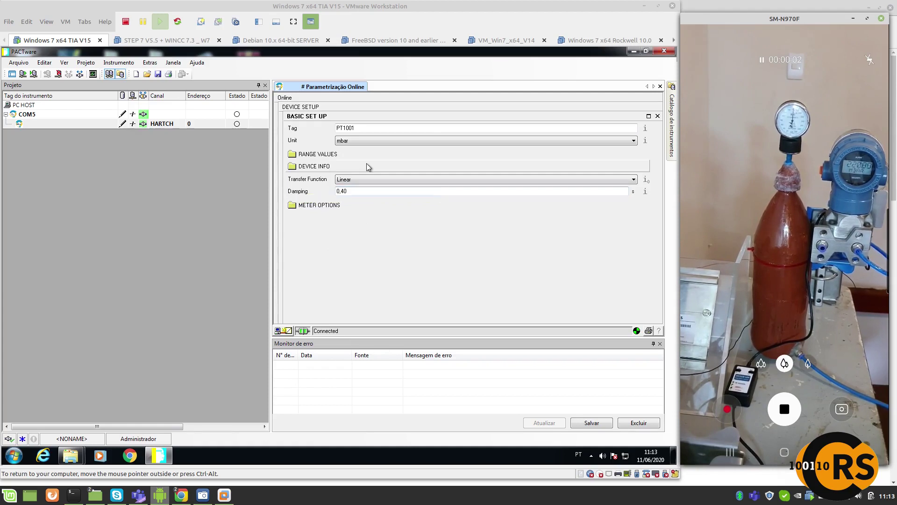
left_click(304, 106)
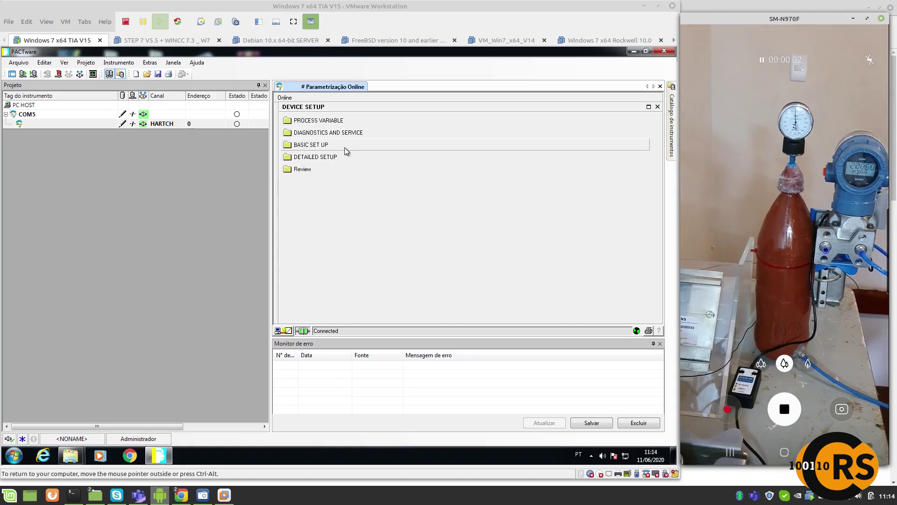
left_click(306, 170)
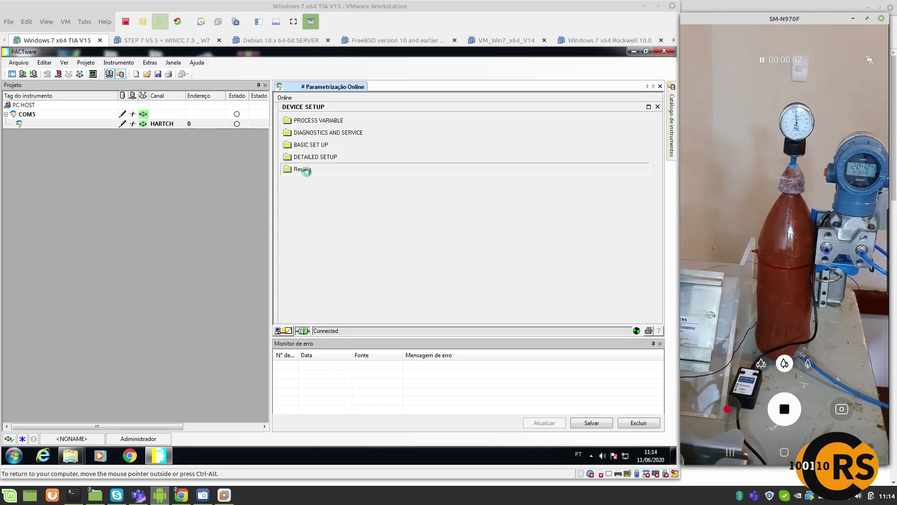